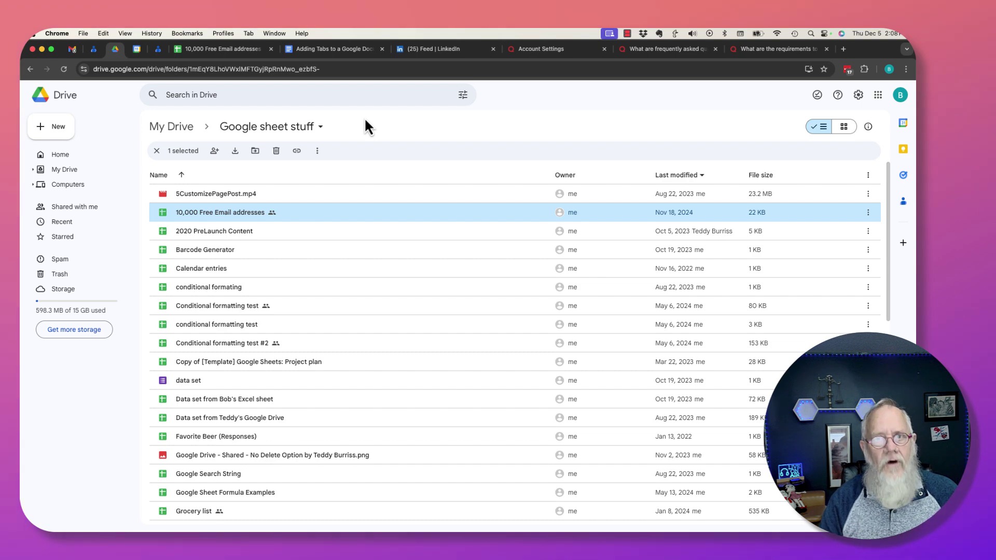
Glance at the open spreadsheet and doc tabs, then return to the My Drive root folder listing
click(190, 54)
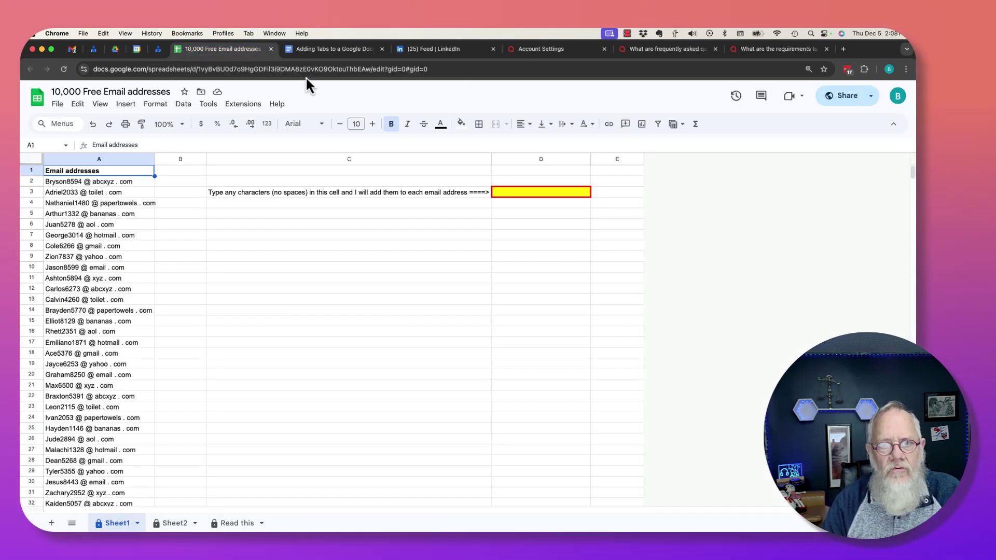
click(322, 50)
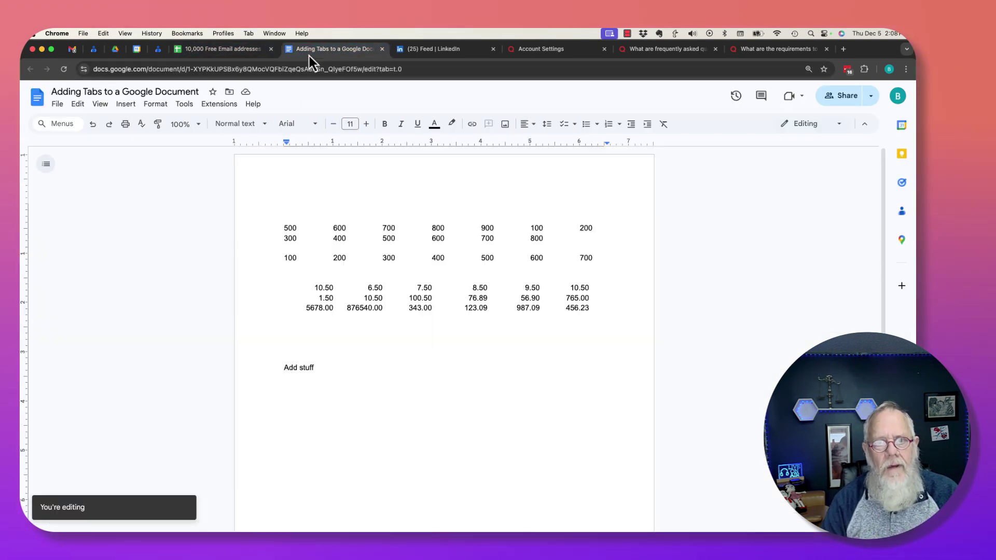
click(115, 50)
click(180, 129)
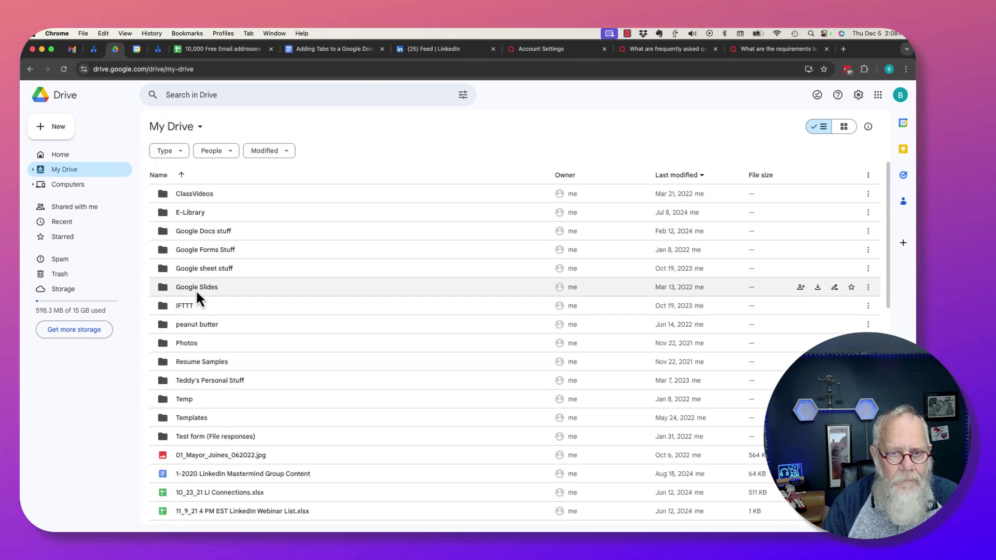
Open the Curved Text presentation from the Google Slides folder and dismiss the templates popup
double_click(195, 289)
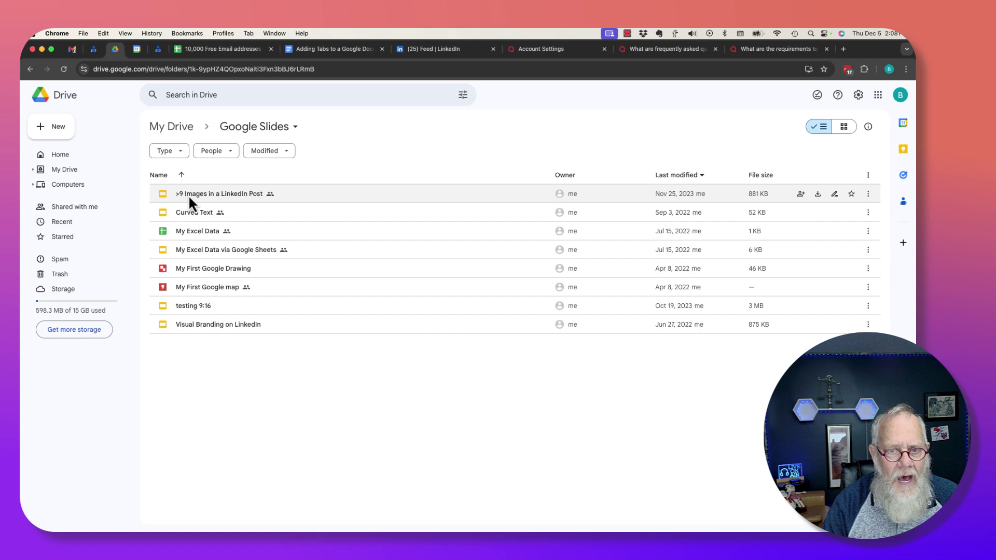
double_click(197, 212)
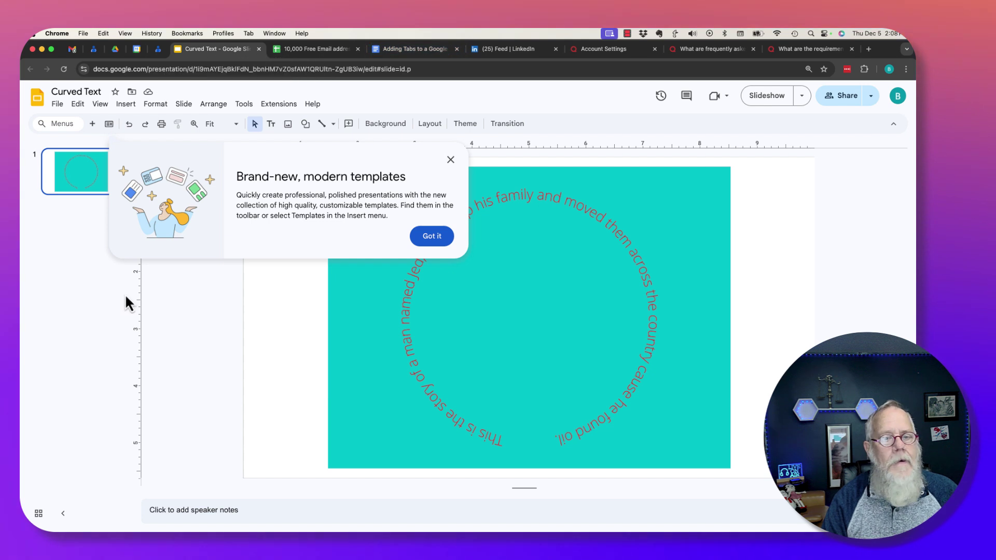
click(450, 160)
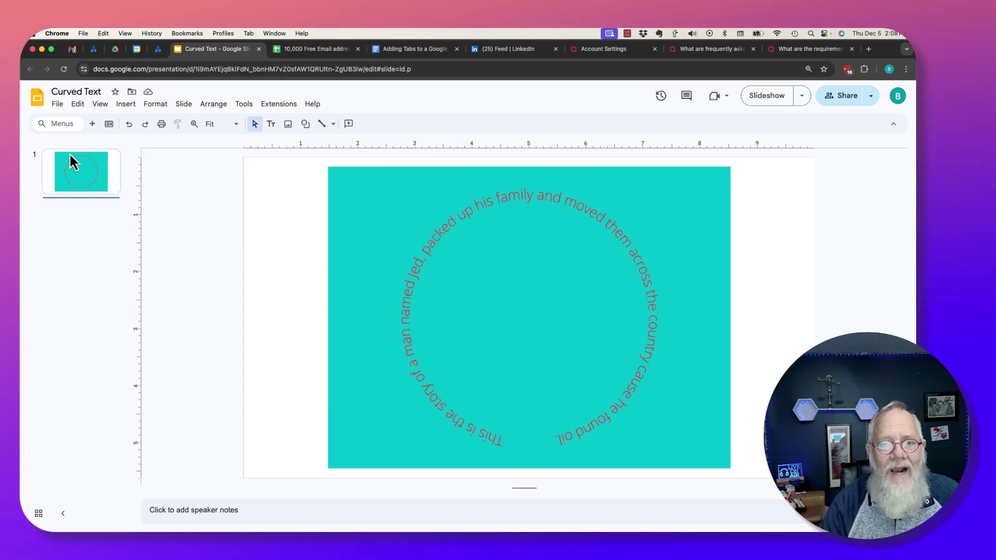
Check File > Security limitations on Curved Text, confirm none apply, and close the panel
click(60, 106)
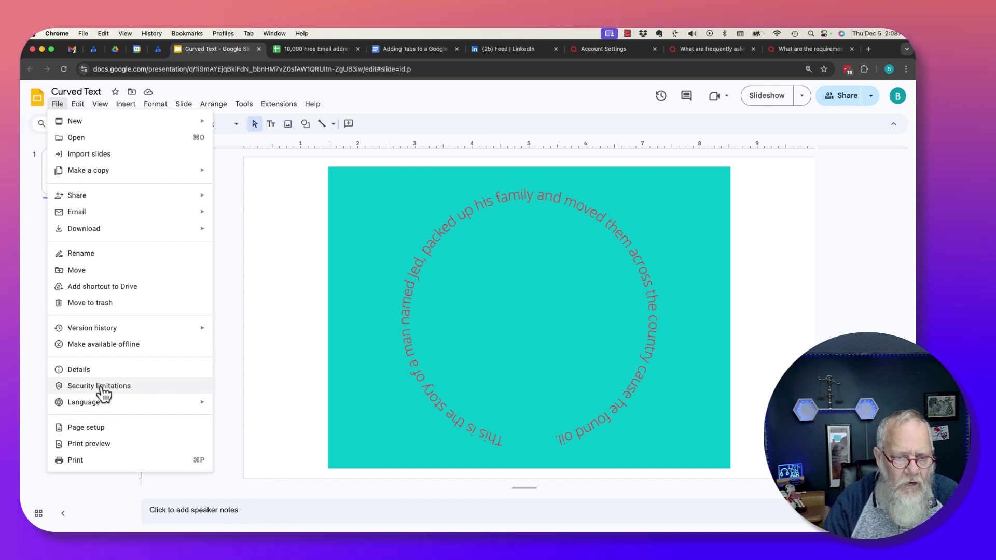
click(77, 389)
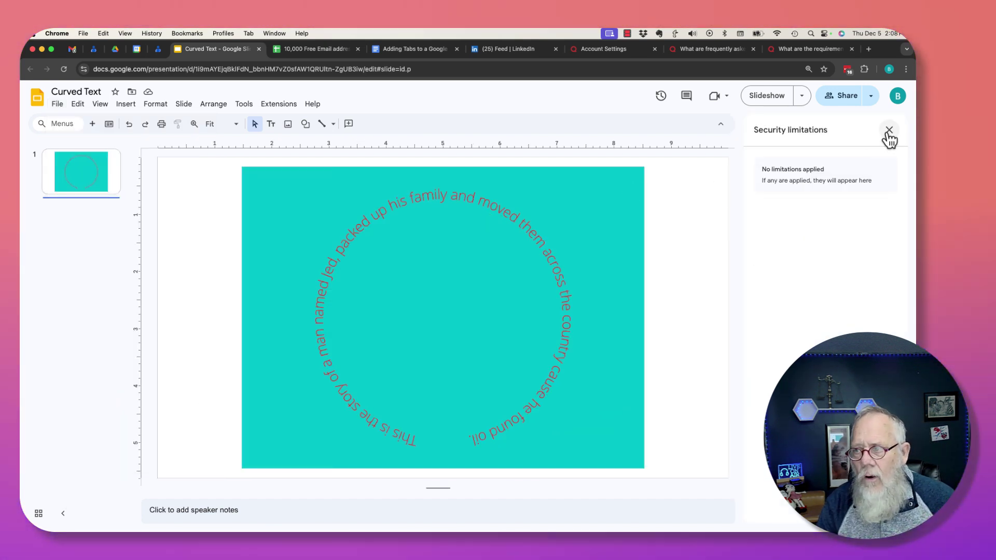
click(887, 130)
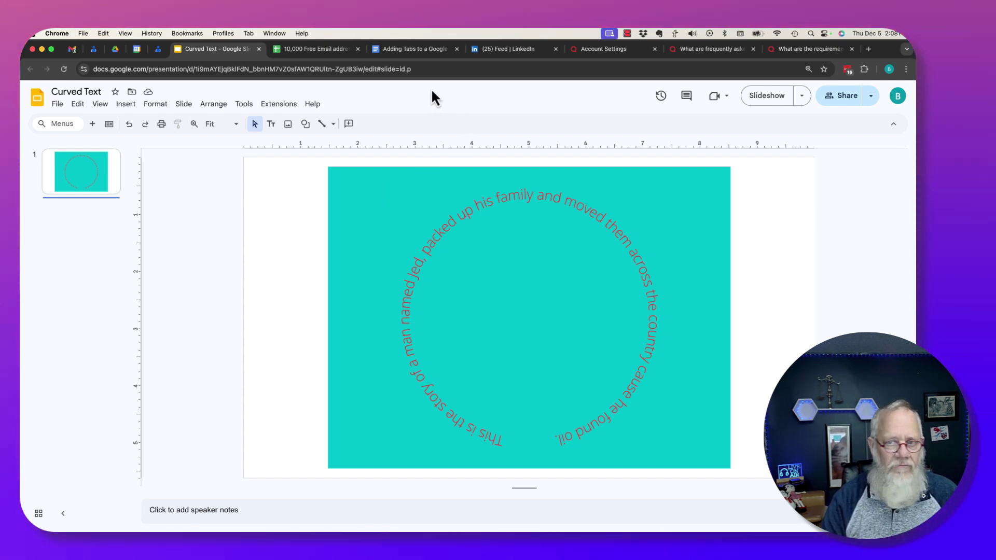
View the 10,000 Free Email addresses spreadsheet, then go back to Drive's Google Slides folder
click(303, 55)
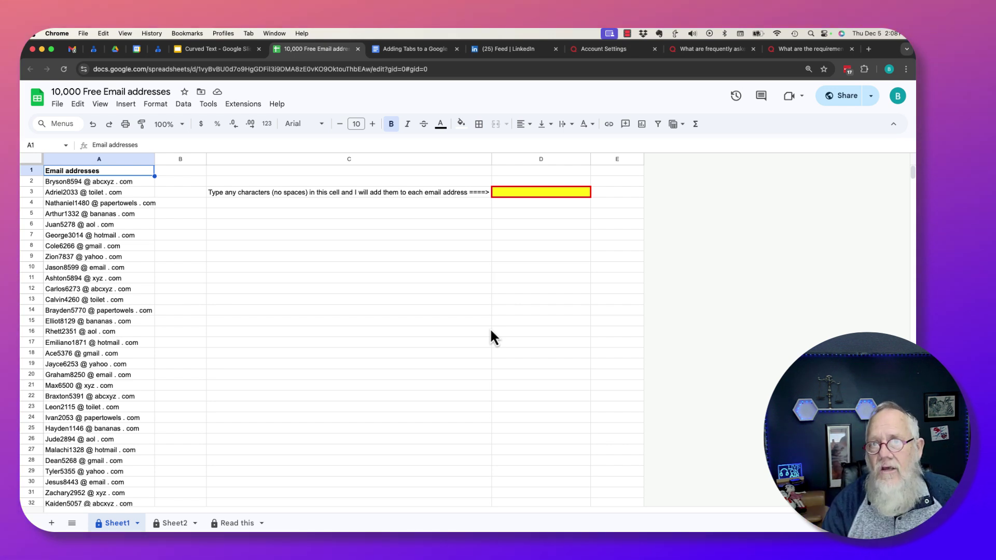
click(117, 55)
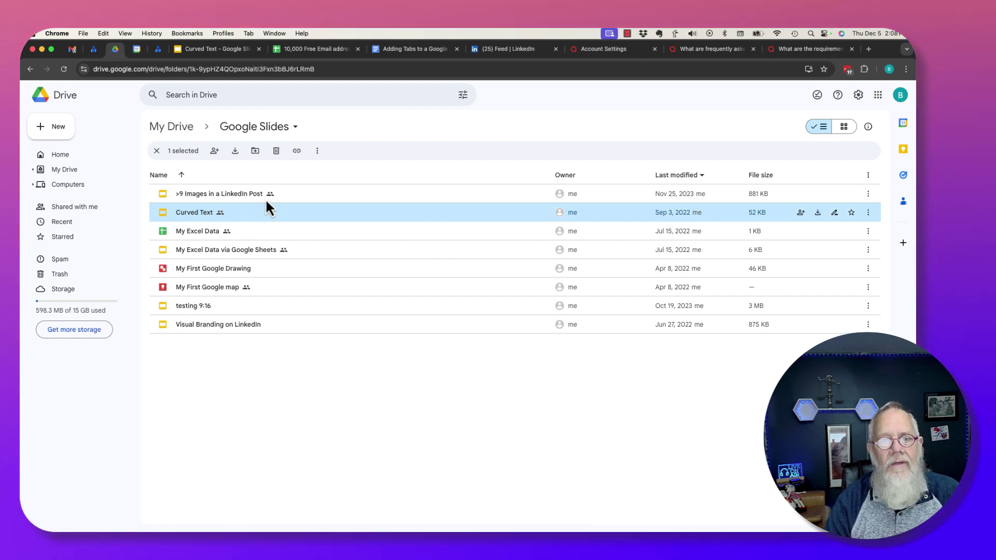
Lock the Curved Text presentation through its File information menu and confirm the Lock dialog
click(317, 151)
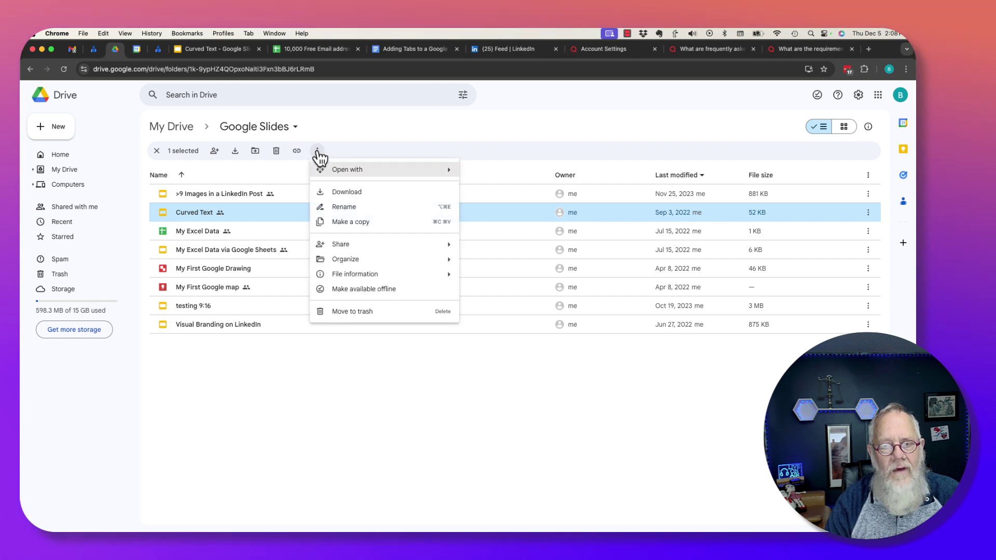
mouse_move(367, 280)
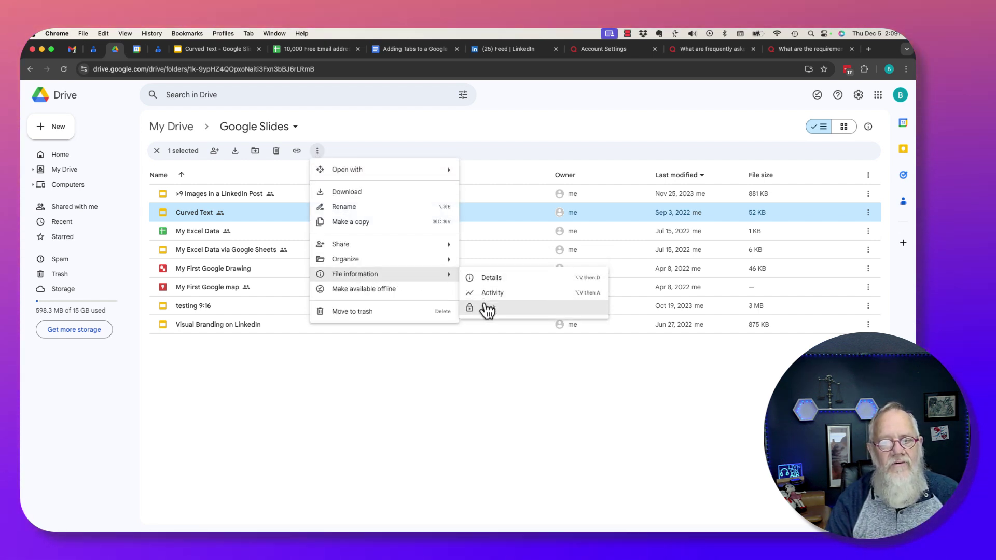
click(488, 309)
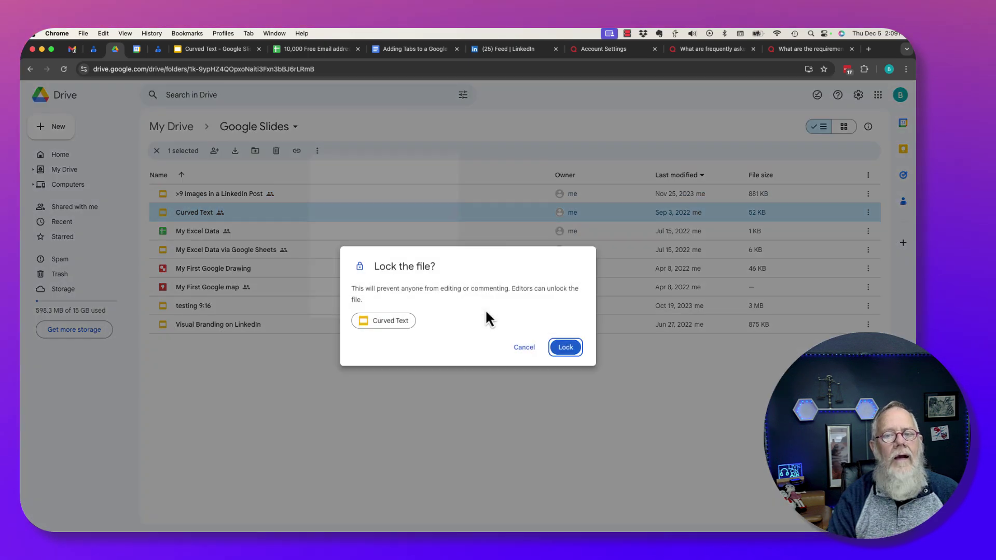
click(565, 347)
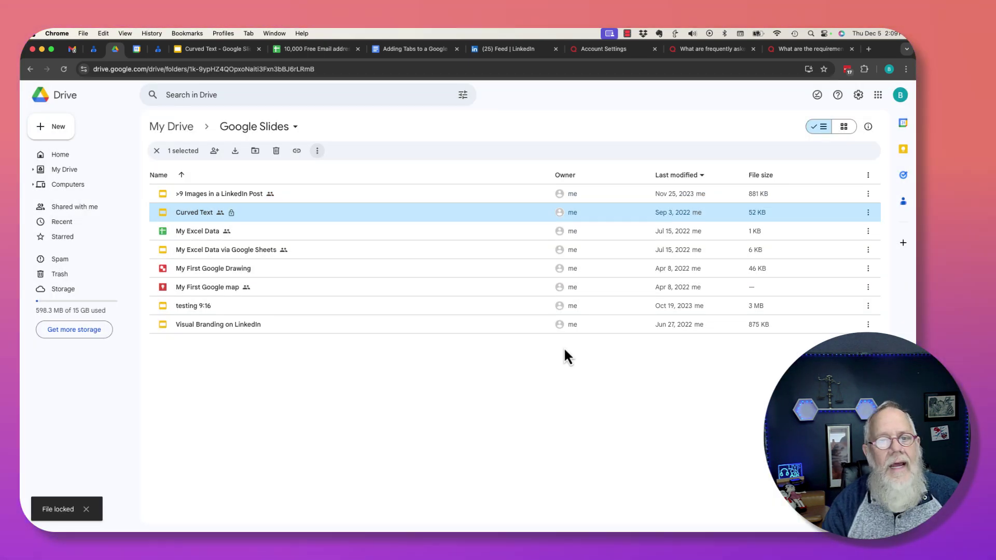
Reload Curved Text into view-only locked mode, then return to Drive's Google Slides folder
click(198, 51)
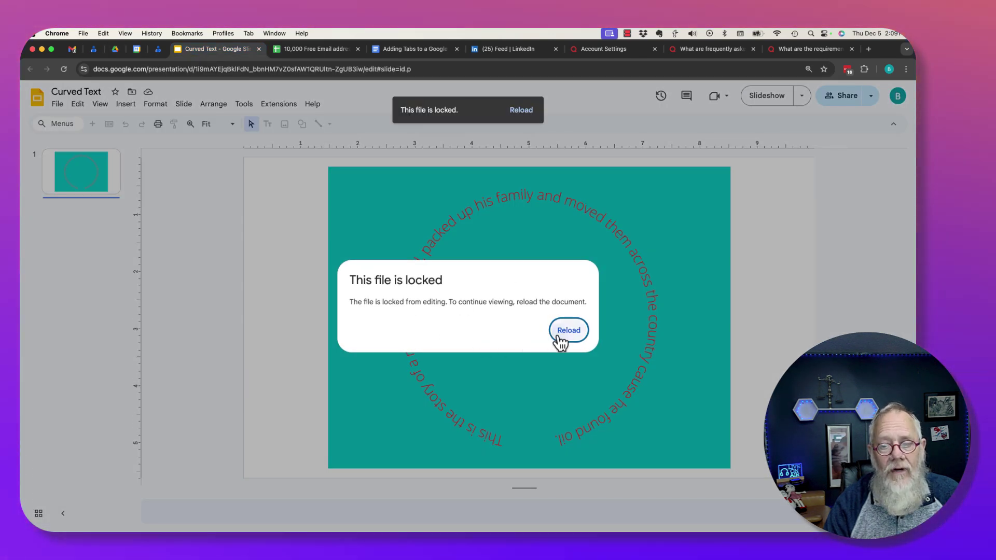
click(560, 337)
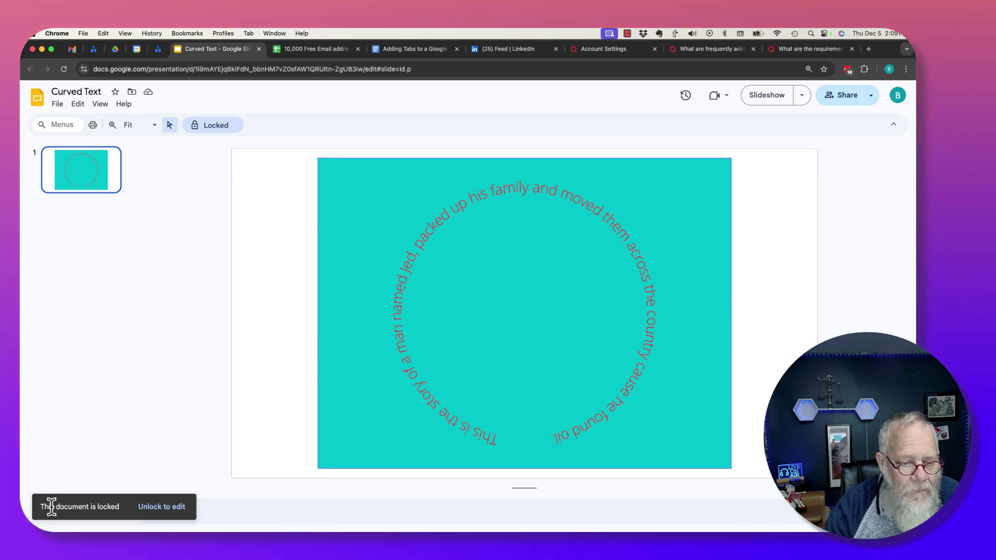
drag(51, 507, 123, 511)
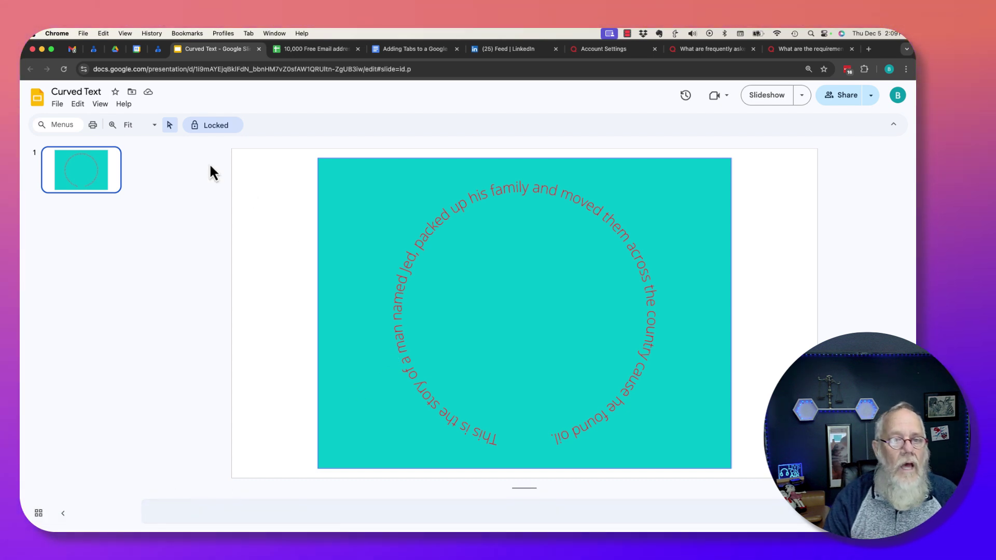
click(116, 50)
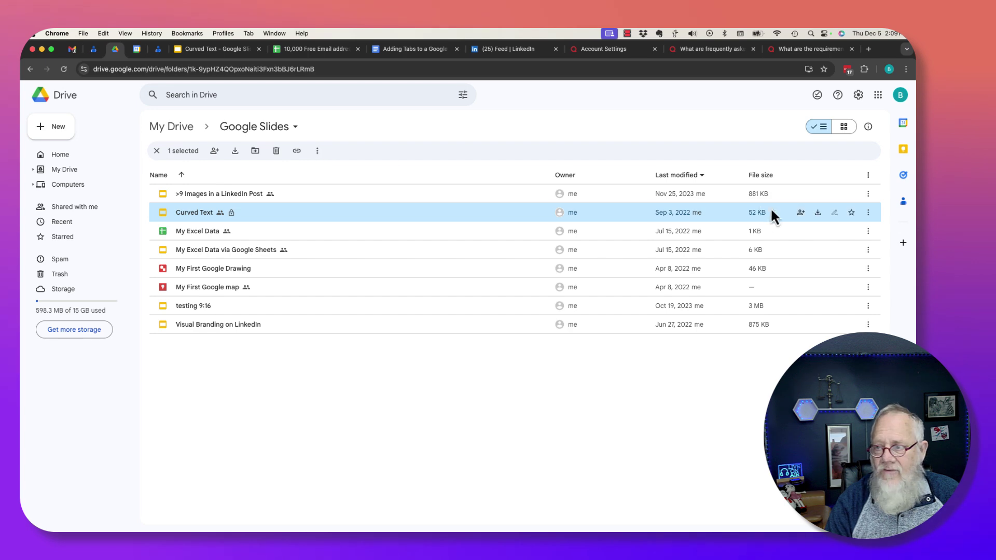
Unlock Curved Text via File information > Unlock, confirm, and go back to its Slides tab
click(868, 212)
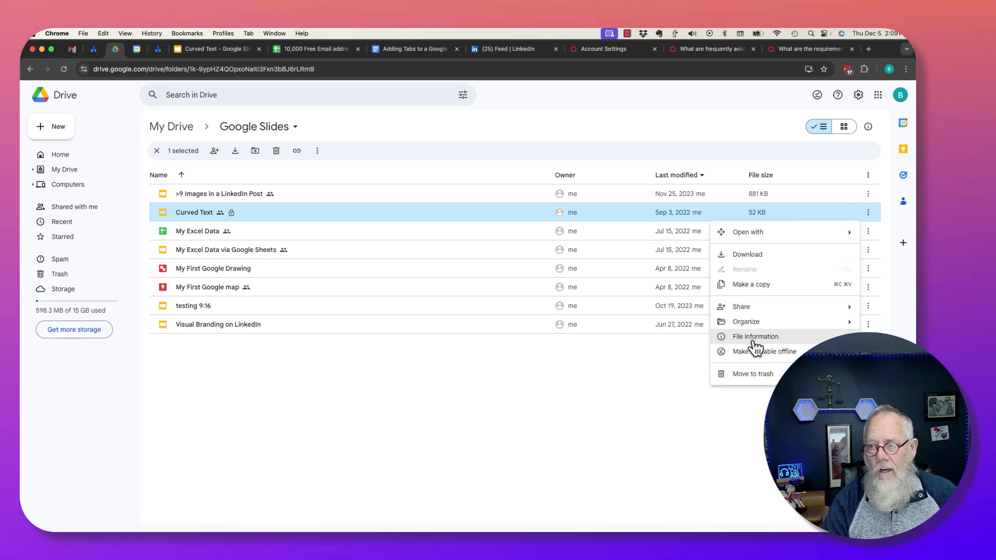
mouse_move(753, 347)
click(607, 385)
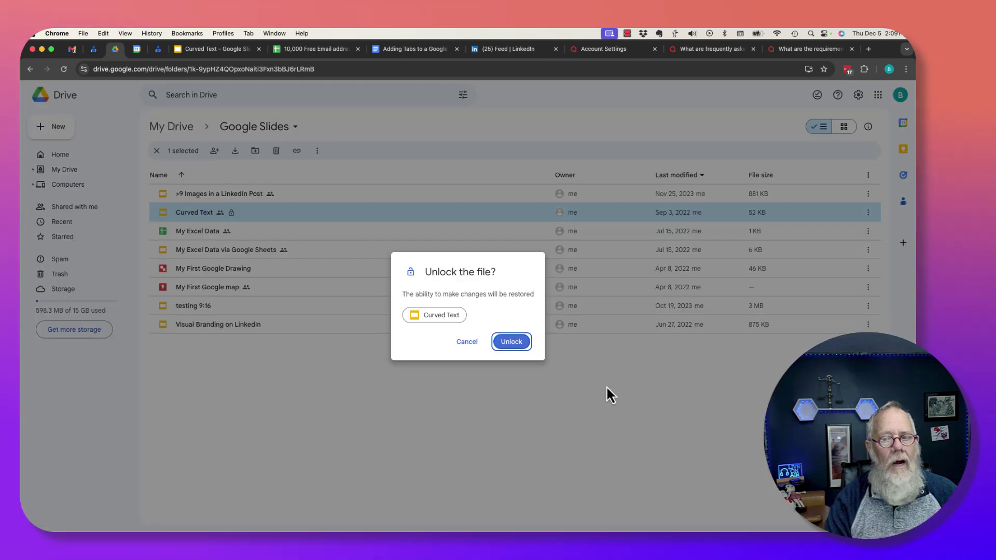
click(511, 341)
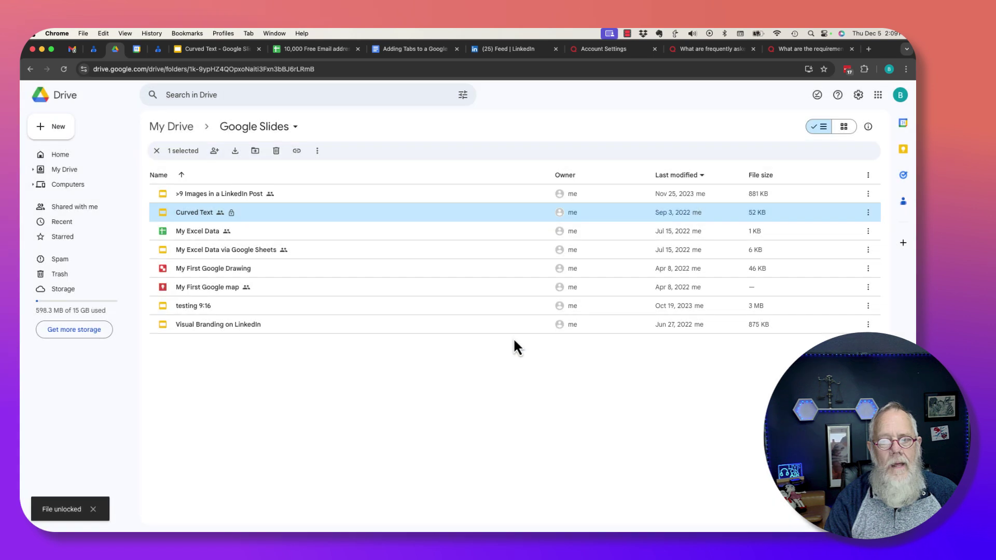
click(192, 55)
Refresh Curved Text to regain editing, test-select the curved-text image, and add a blank second slide
drag(59, 505, 140, 490)
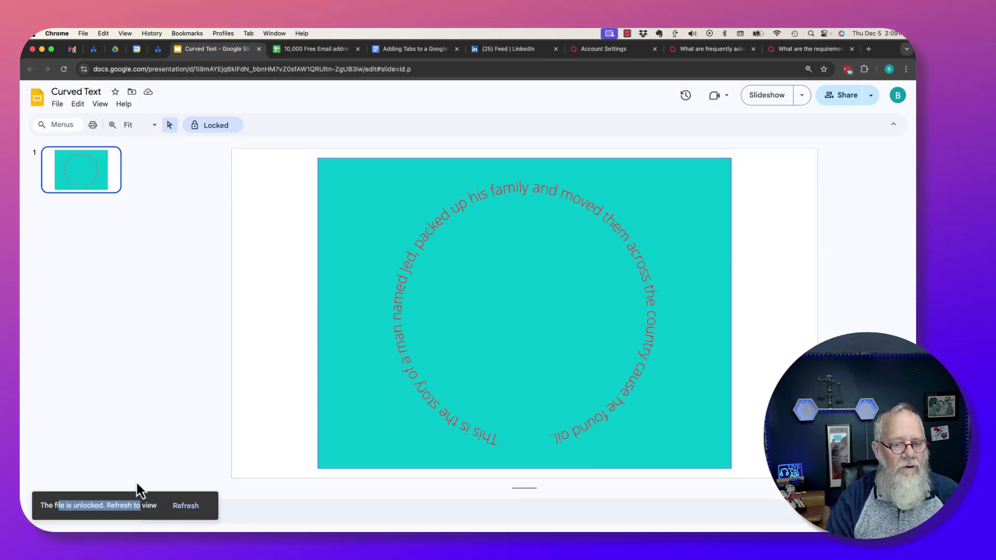
click(64, 71)
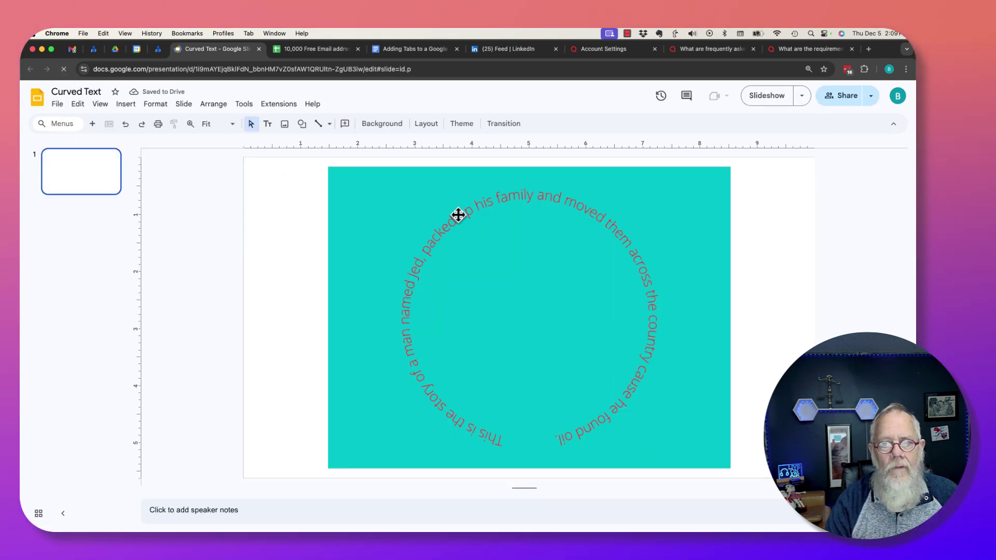
click(458, 216)
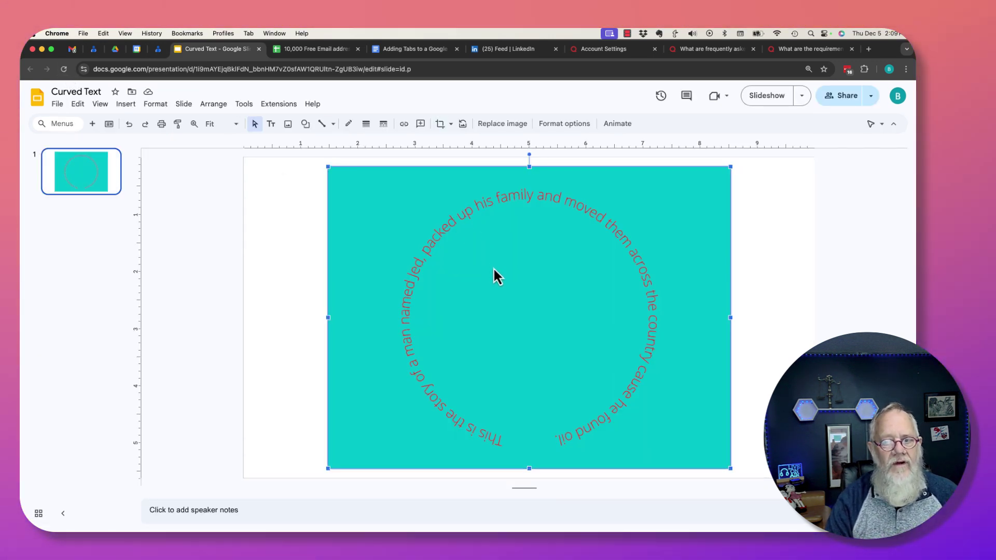
click(75, 179)
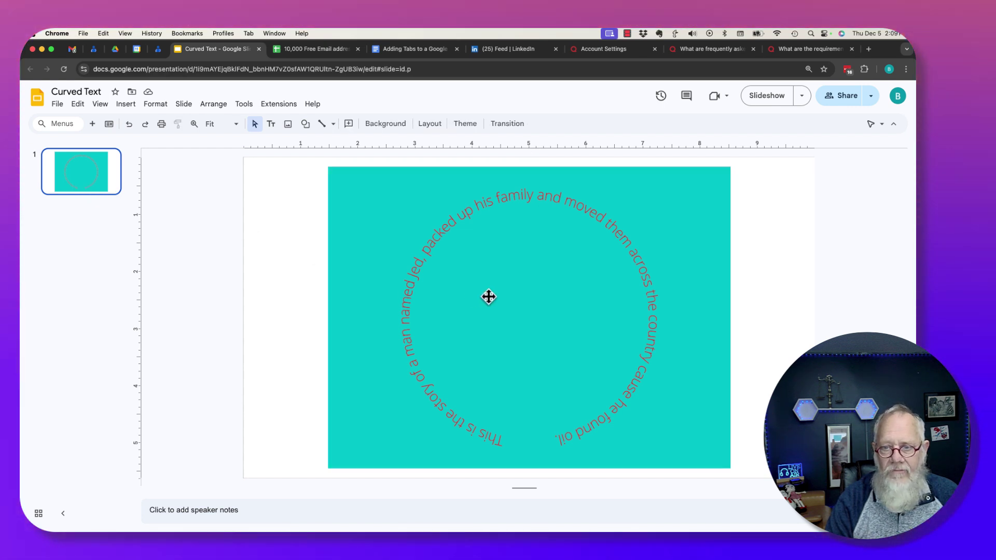
click(92, 123)
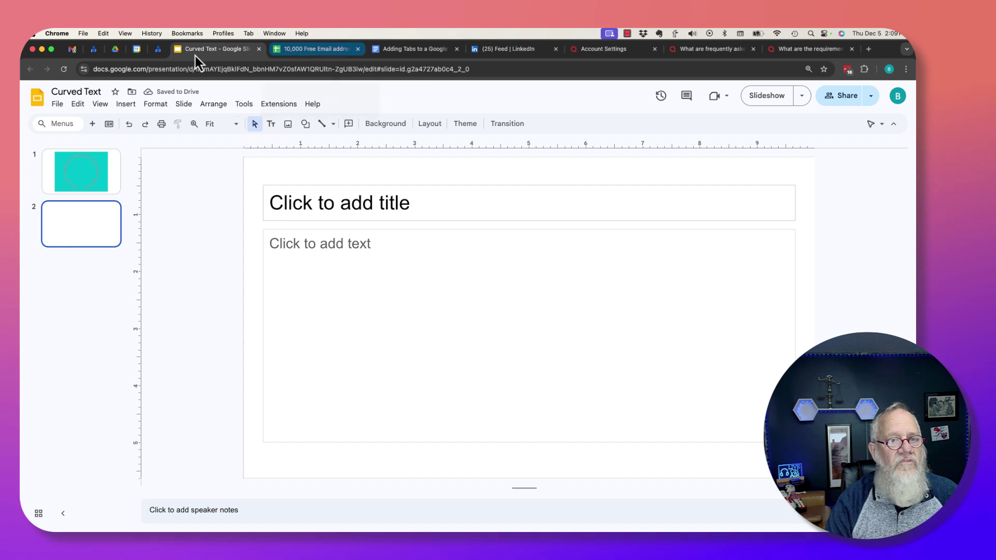
Navigate from the Google Slides folder up to My Drive and into Google sheet stuff
click(117, 52)
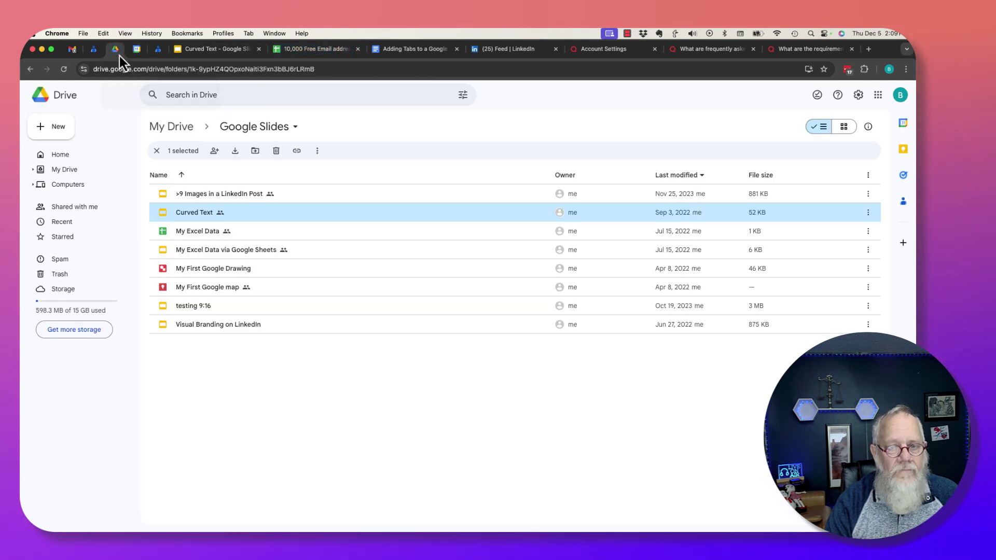
click(182, 127)
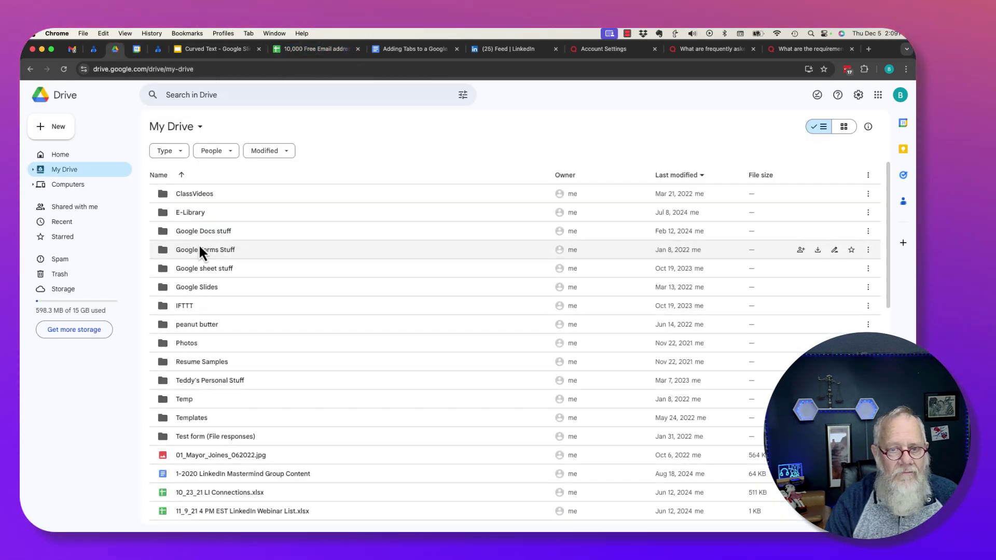
click(211, 273)
double_click(210, 270)
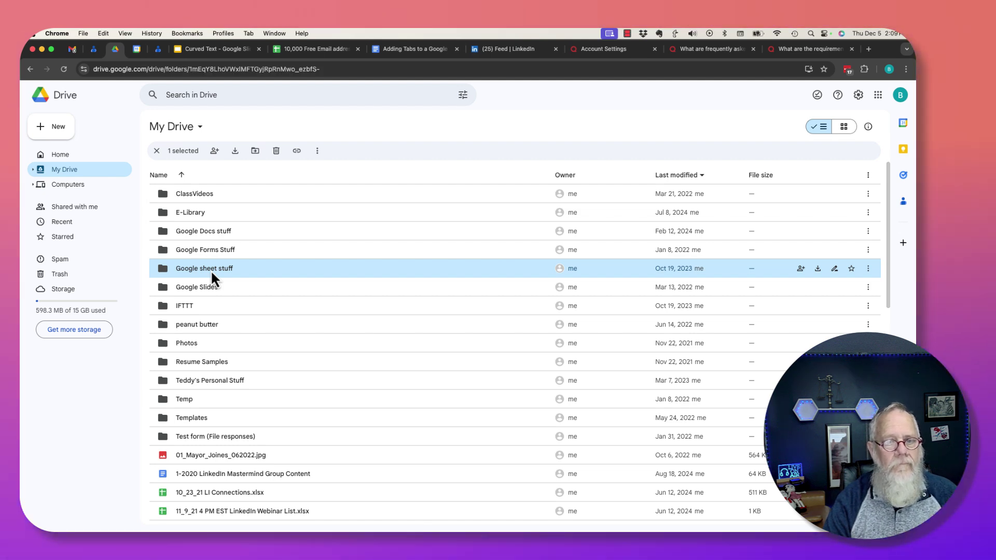
Lock the 10,000 Free Email addresses spreadsheet via File information, check its tab, and return to Drive
click(188, 213)
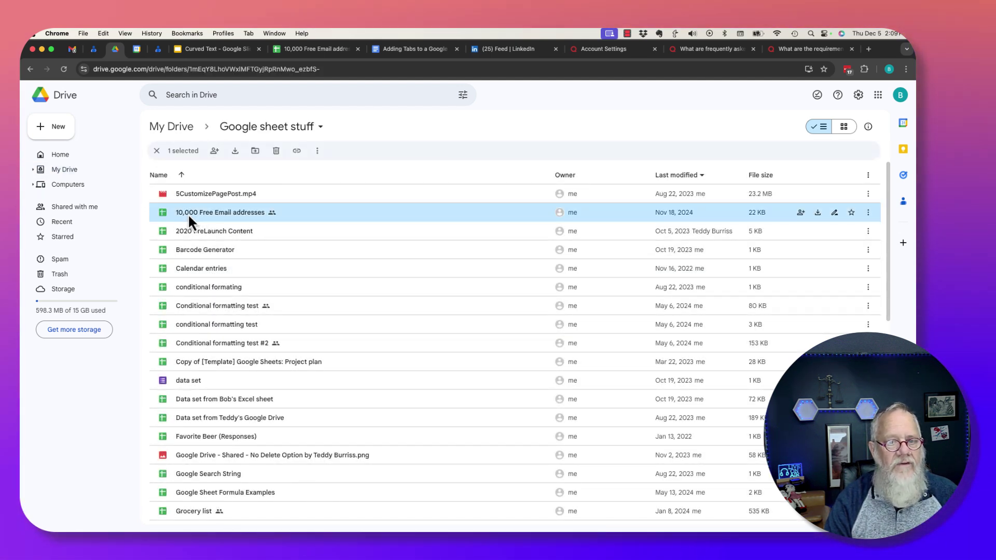
click(317, 151)
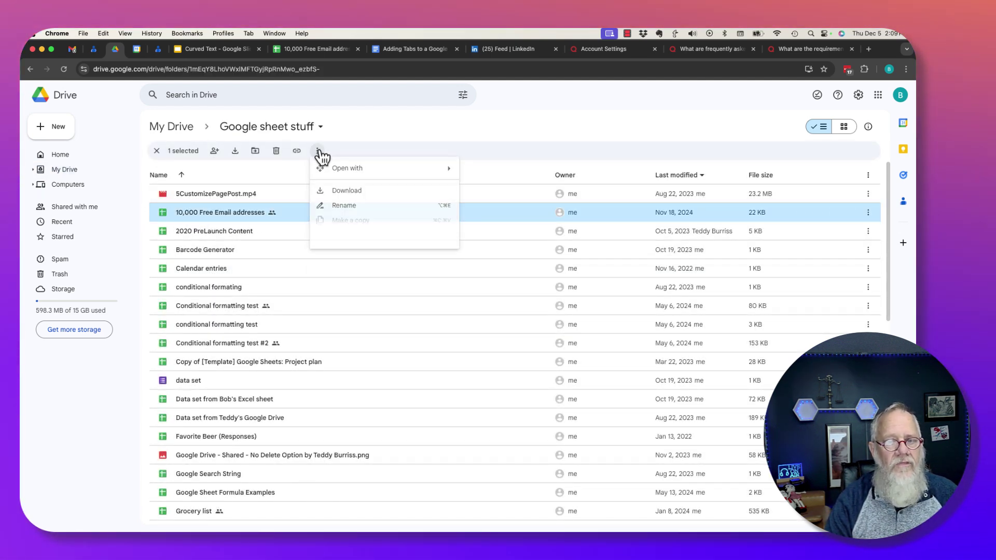
mouse_move(345, 278)
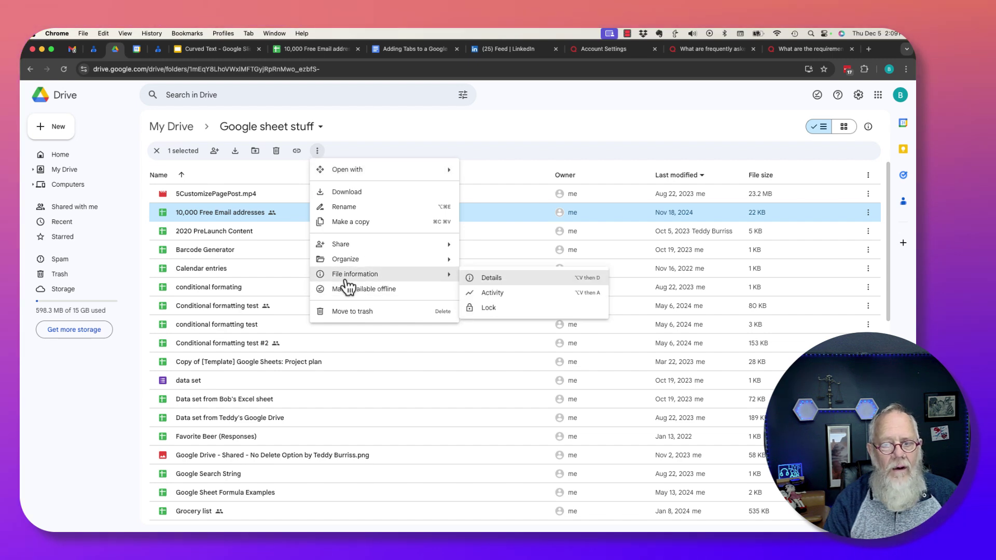
click(500, 306)
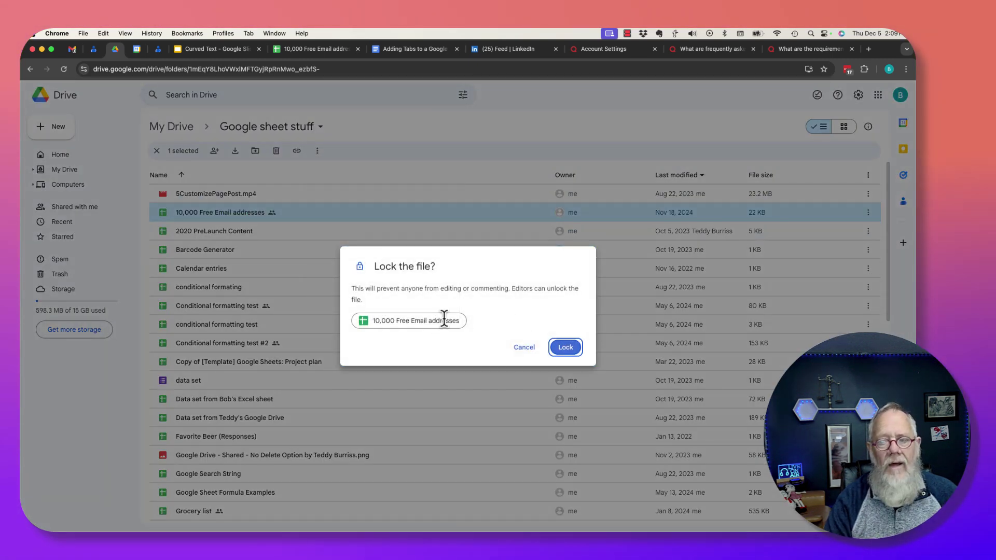
click(566, 347)
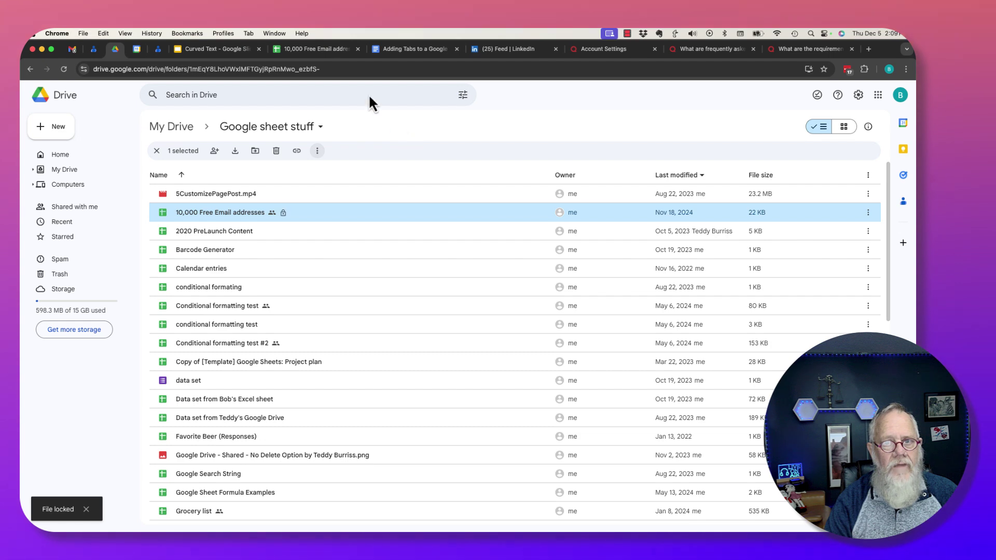
click(311, 49)
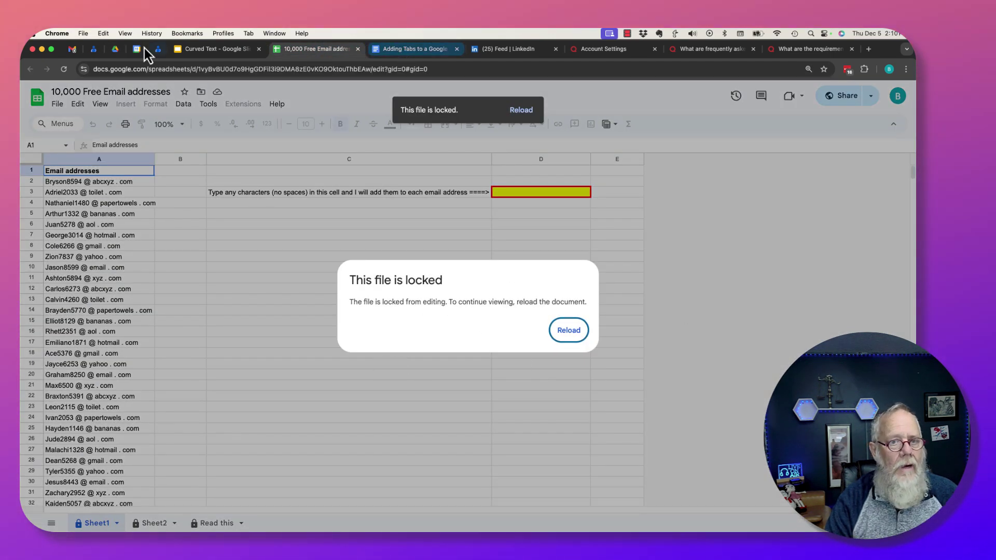
click(117, 50)
Go to My Drive, close an accidentally created blank document, and open the Google Docs stuff folder
click(175, 129)
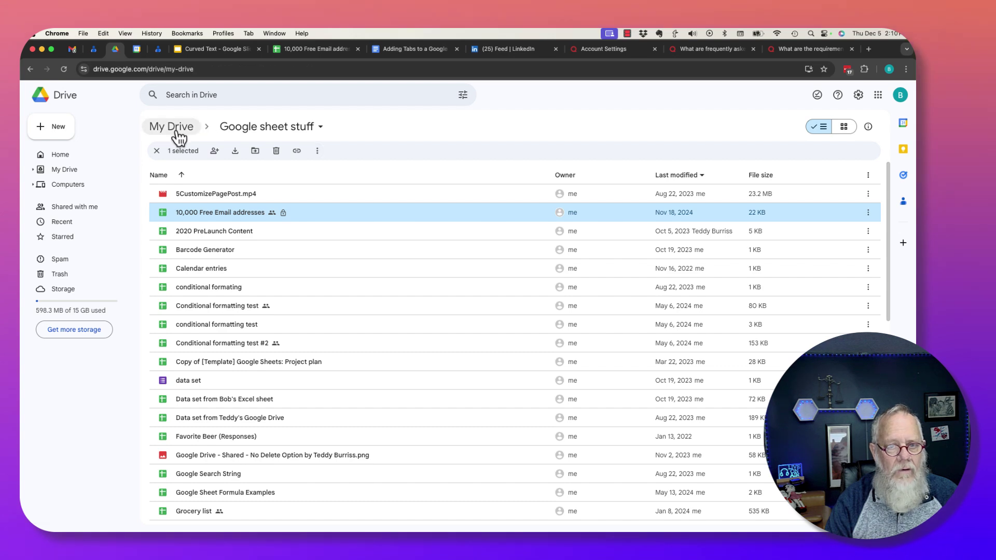
click(176, 130)
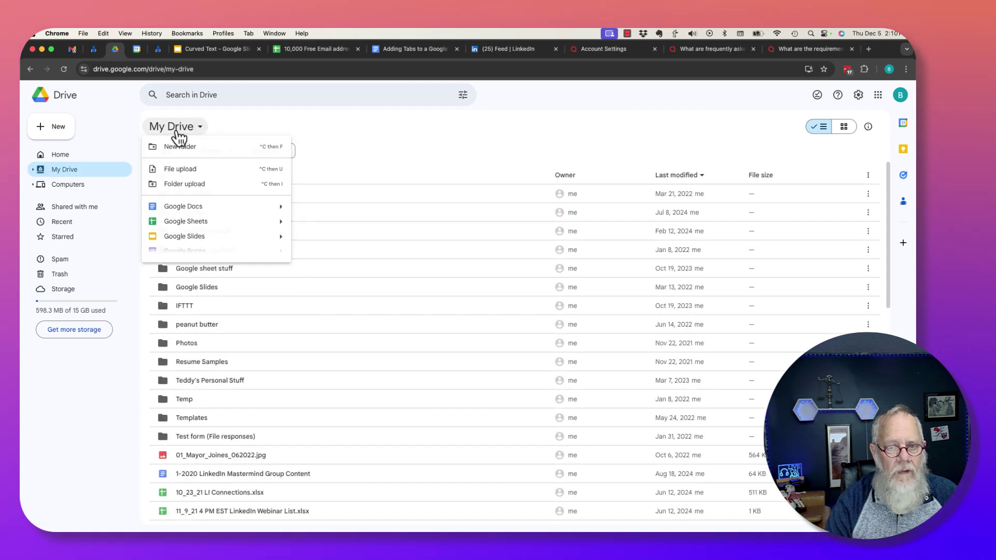
click(176, 208)
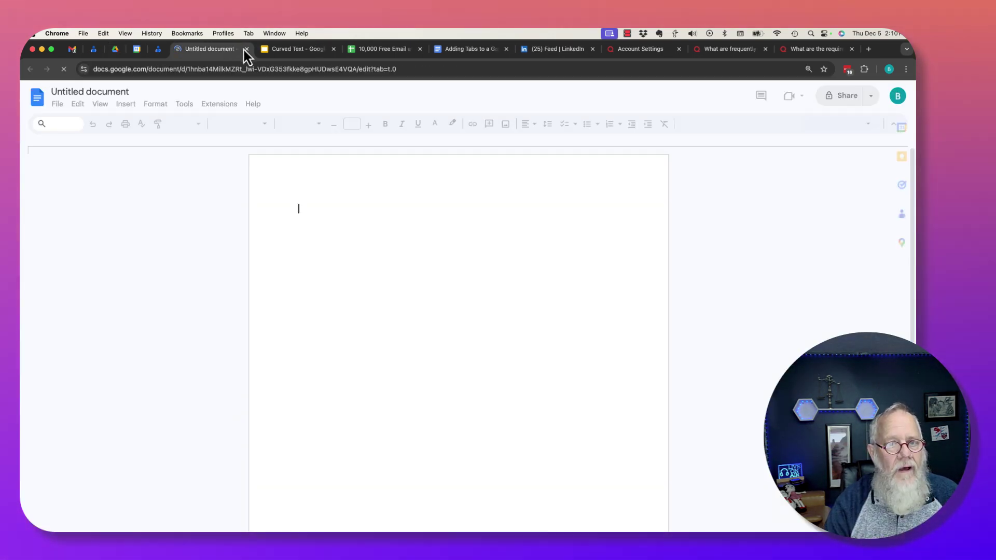
click(247, 48)
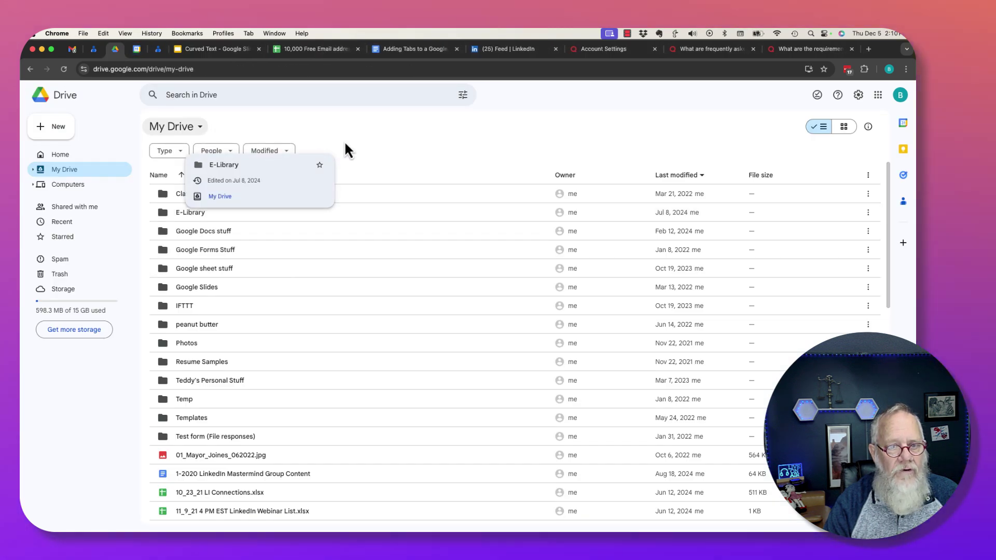
click(199, 238)
double_click(199, 235)
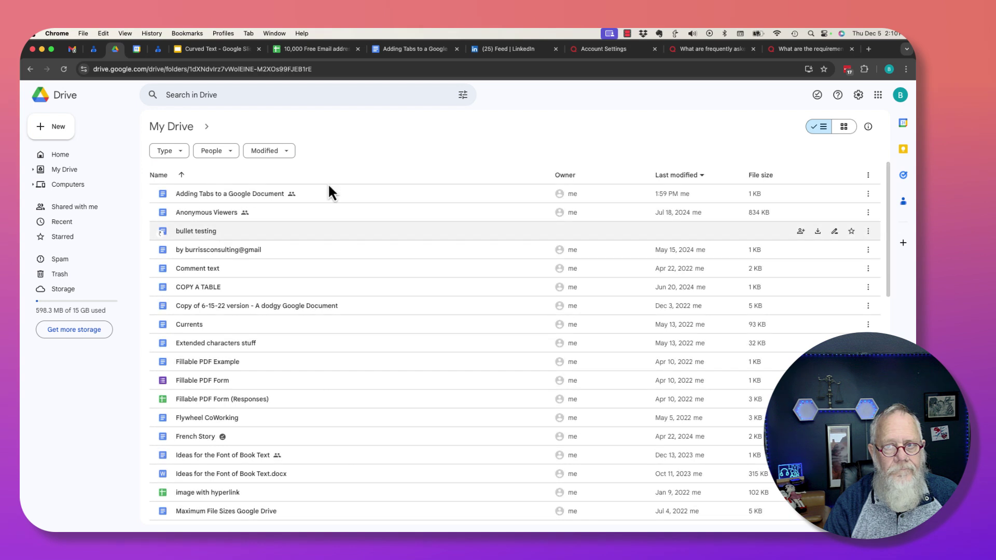
Lock Adding Tabs to a Google Document via File information, confirm, and check its open Docs tab
click(214, 197)
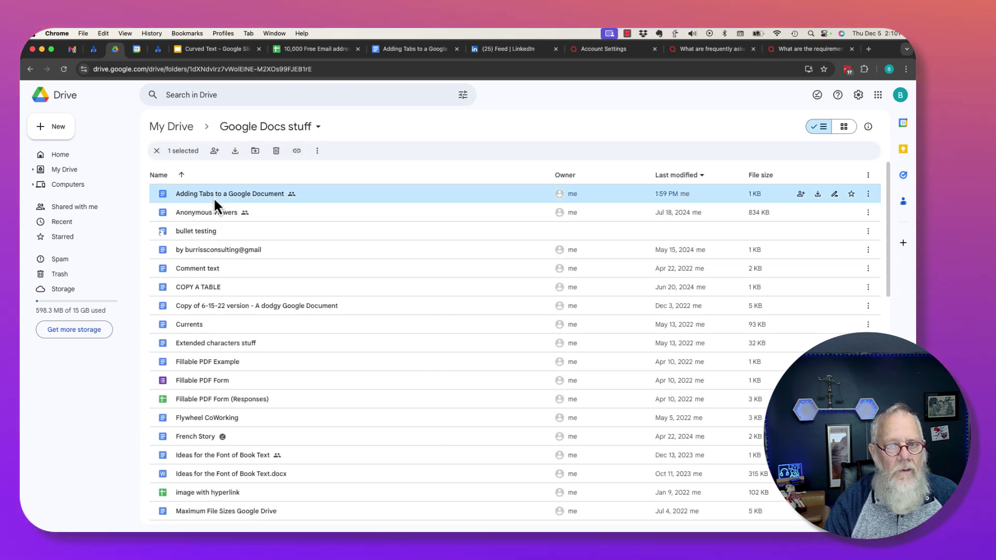
click(317, 150)
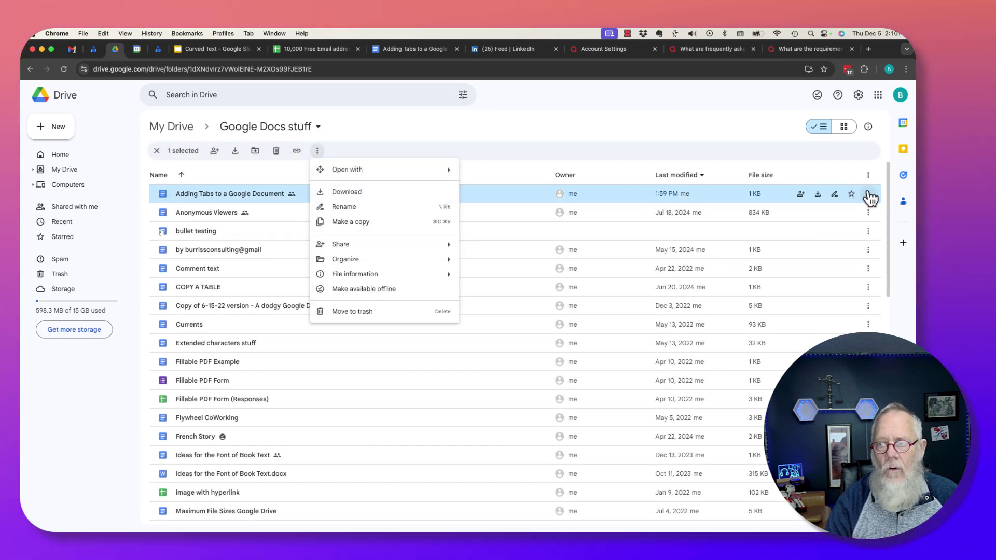
click(868, 194)
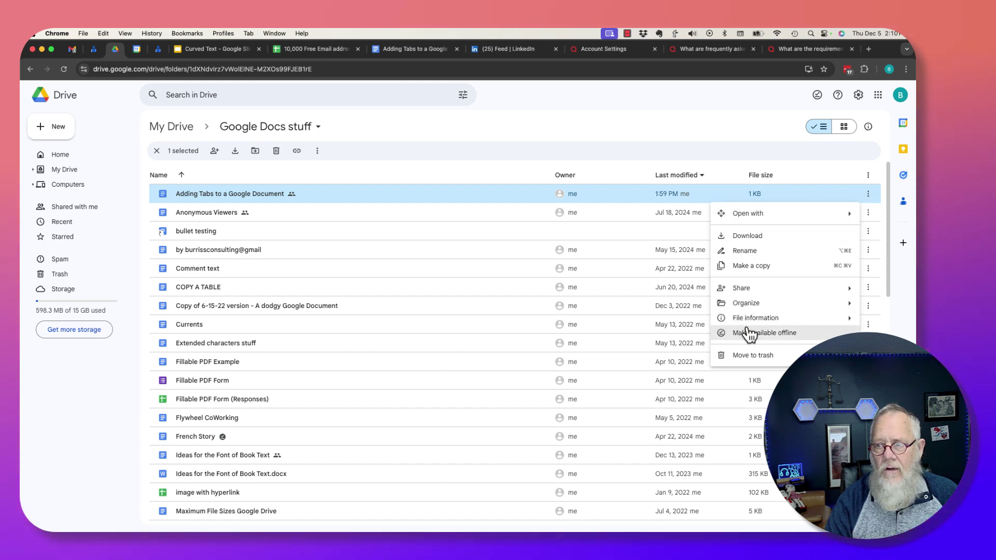
mouse_move(718, 321)
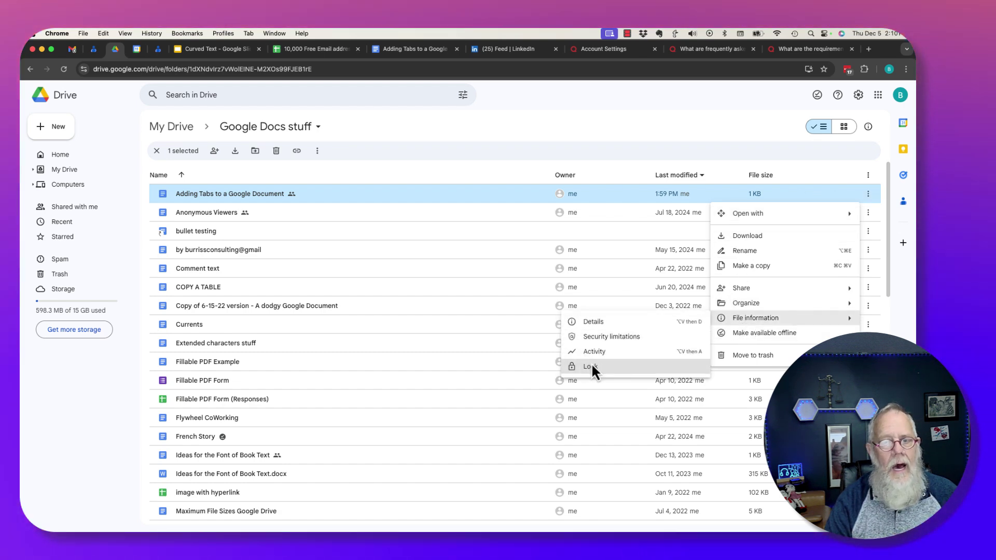
click(590, 366)
click(567, 347)
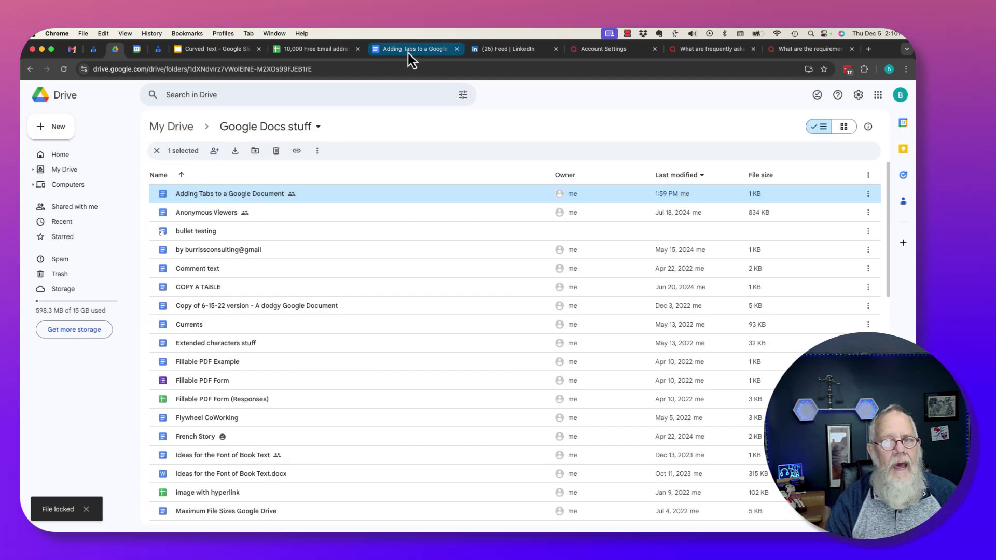
click(408, 51)
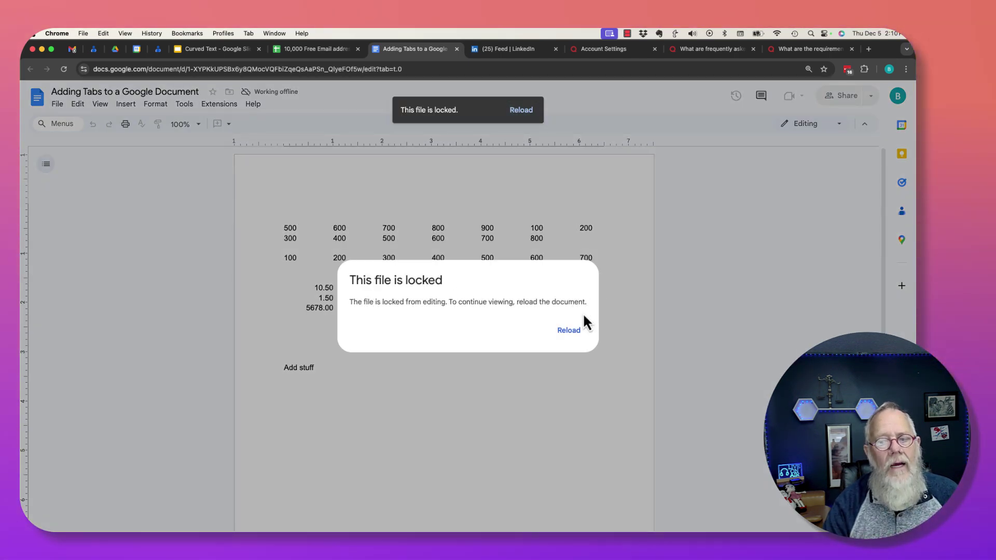
Reload the locked Adding Tabs document as view-only, then return to Drive's Google Forms Stuff folder
click(570, 331)
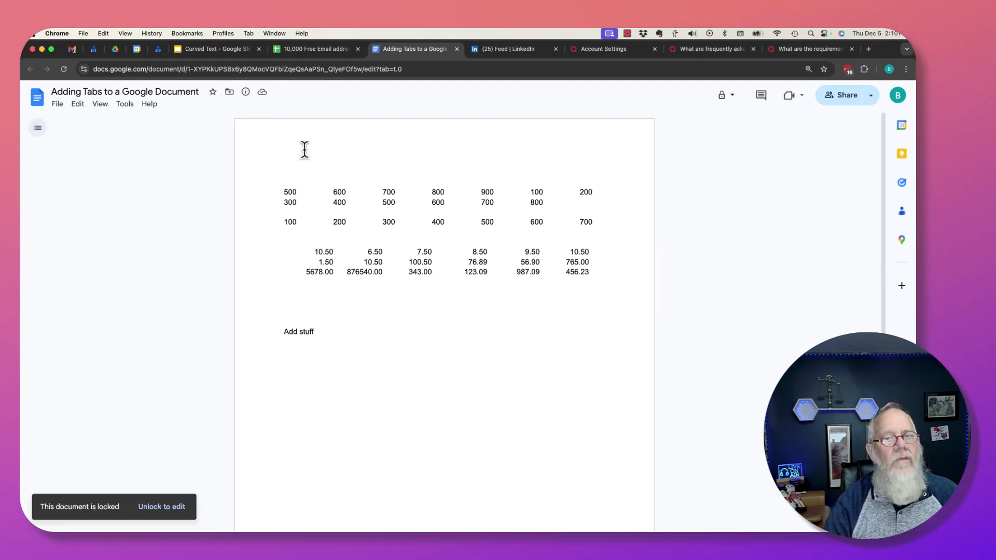
click(113, 49)
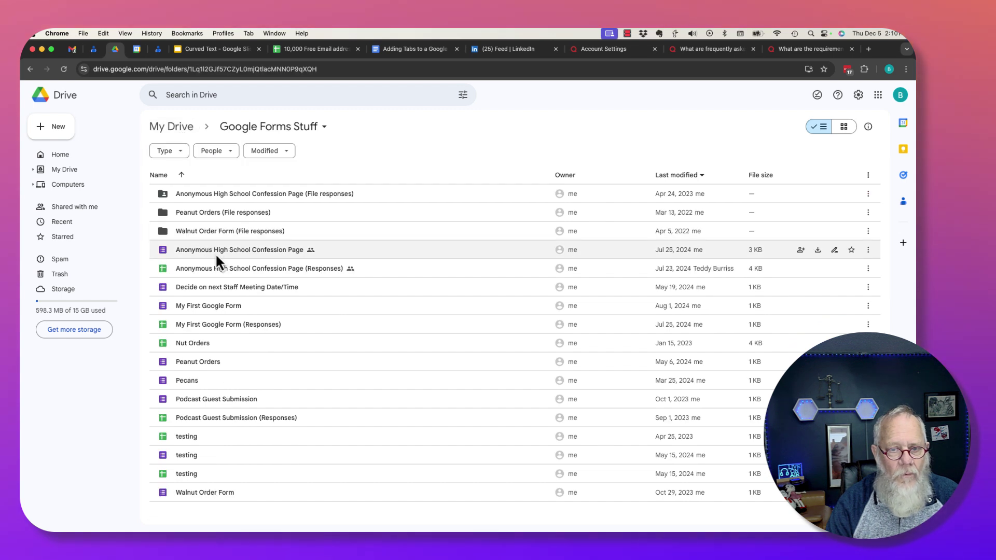
click(210, 252)
click(296, 151)
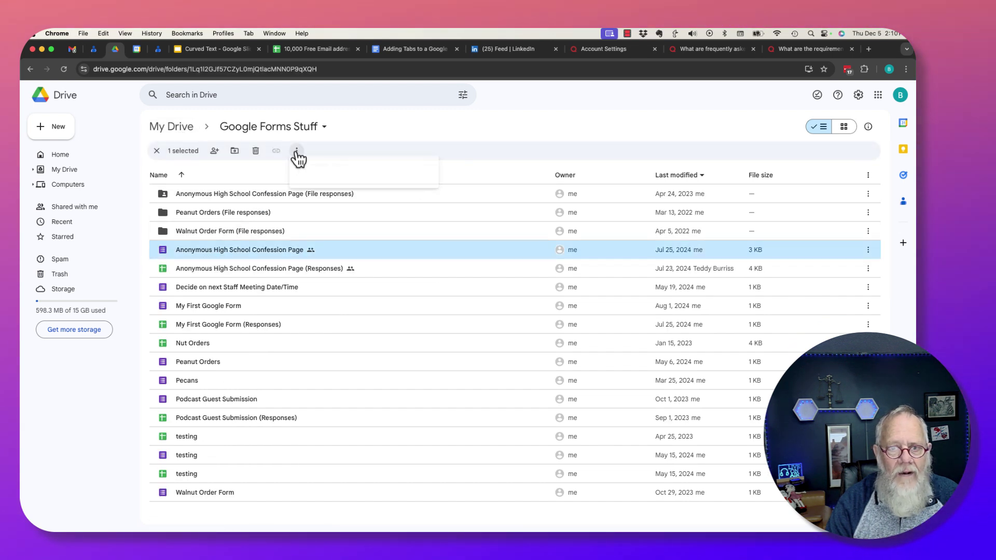
mouse_move(407, 259)
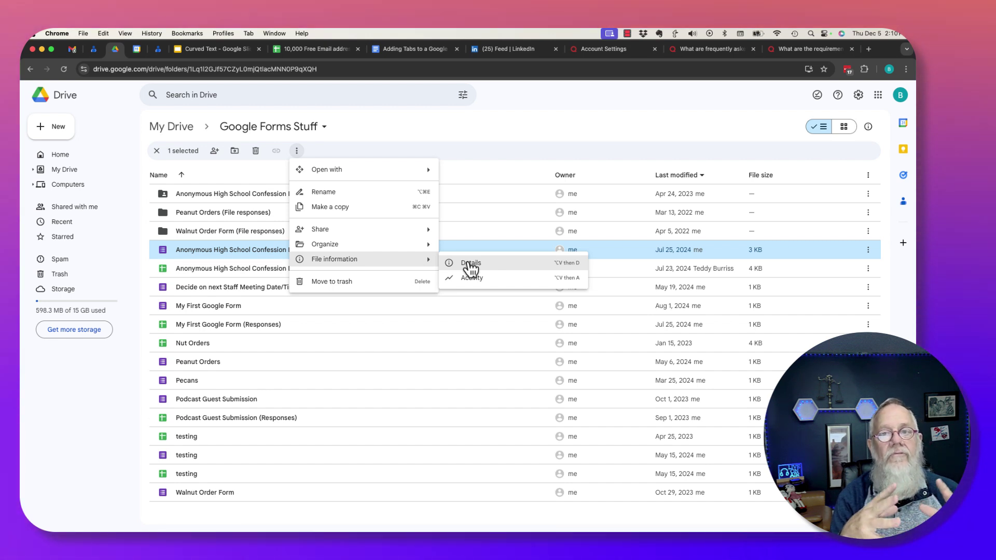
click(401, 133)
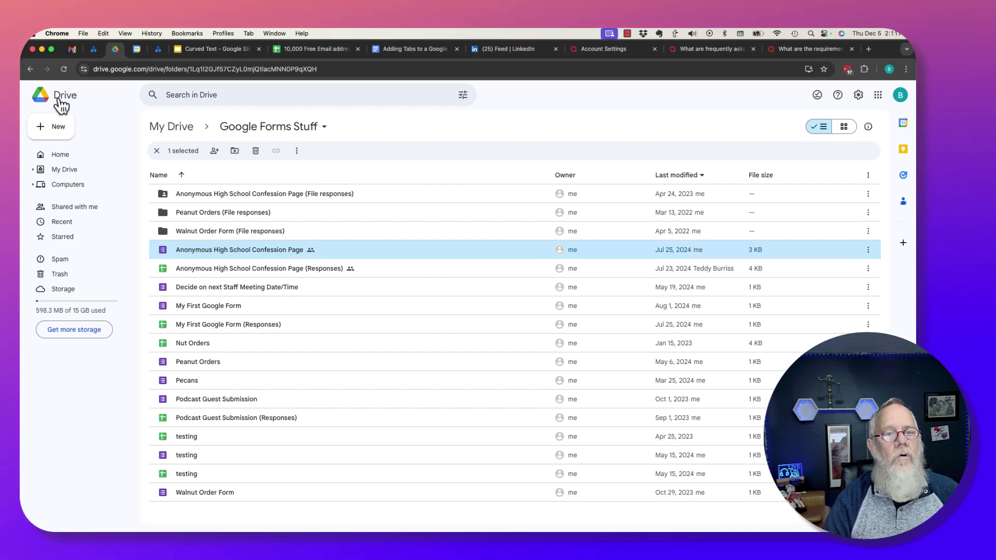
Return to My Drive and open the Google Docs stuff folder
click(182, 137)
click(182, 136)
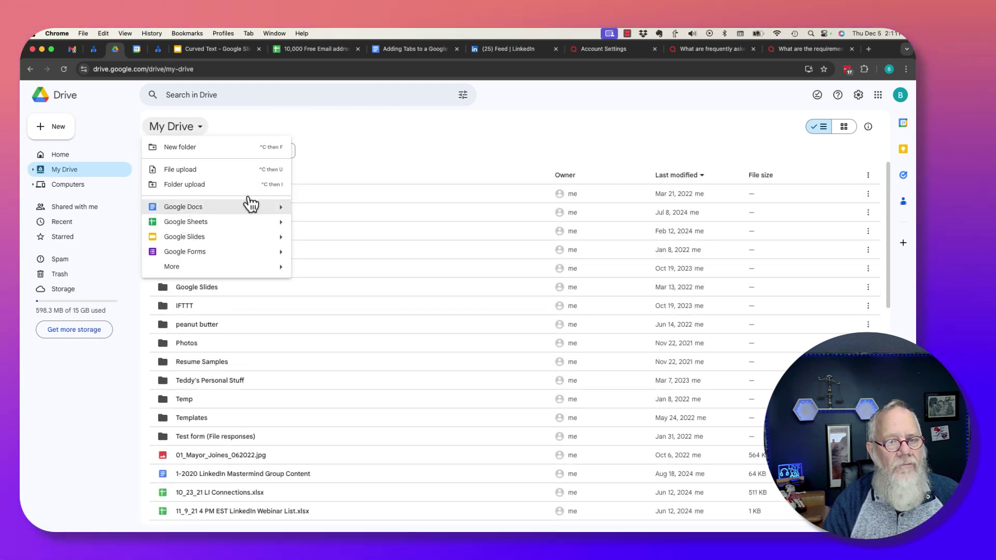
click(358, 152)
double_click(212, 231)
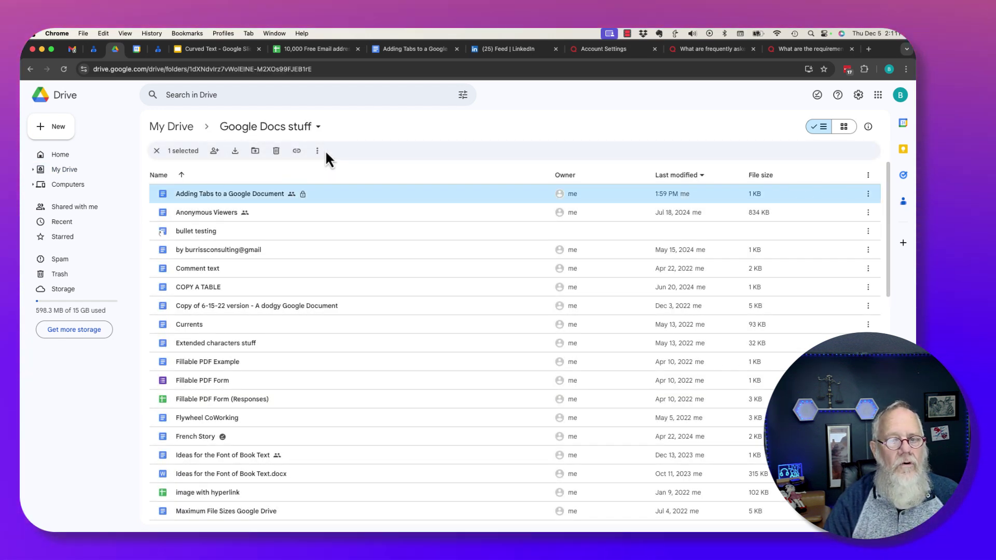
Unlock 'Adding Tabs to a Google Document' from its File information menu and confirm
click(317, 151)
mouse_move(367, 275)
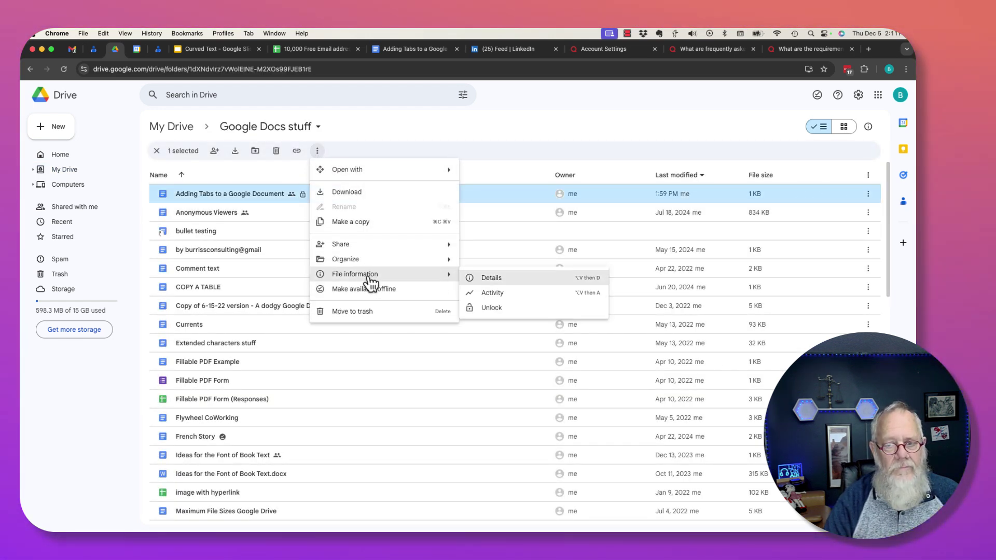
click(496, 308)
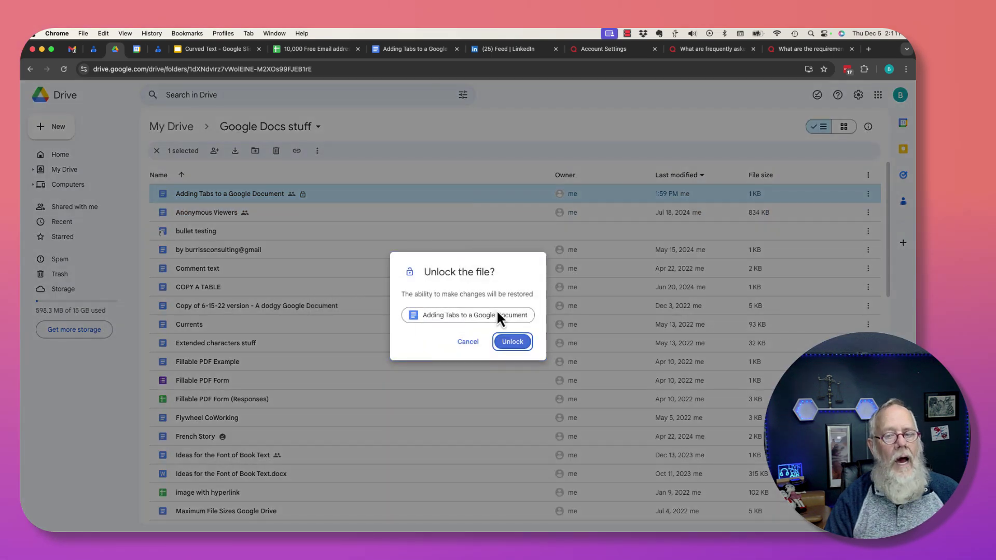
click(511, 341)
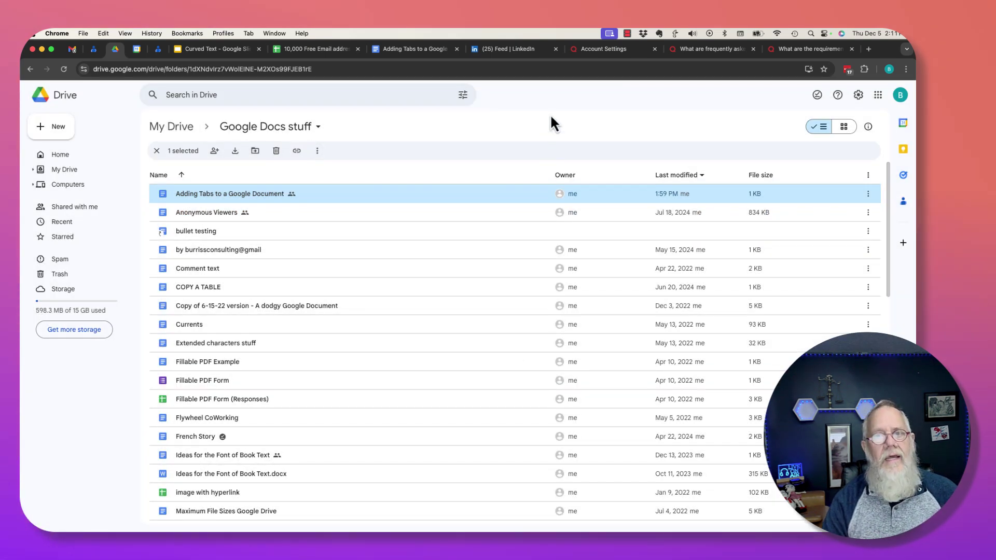